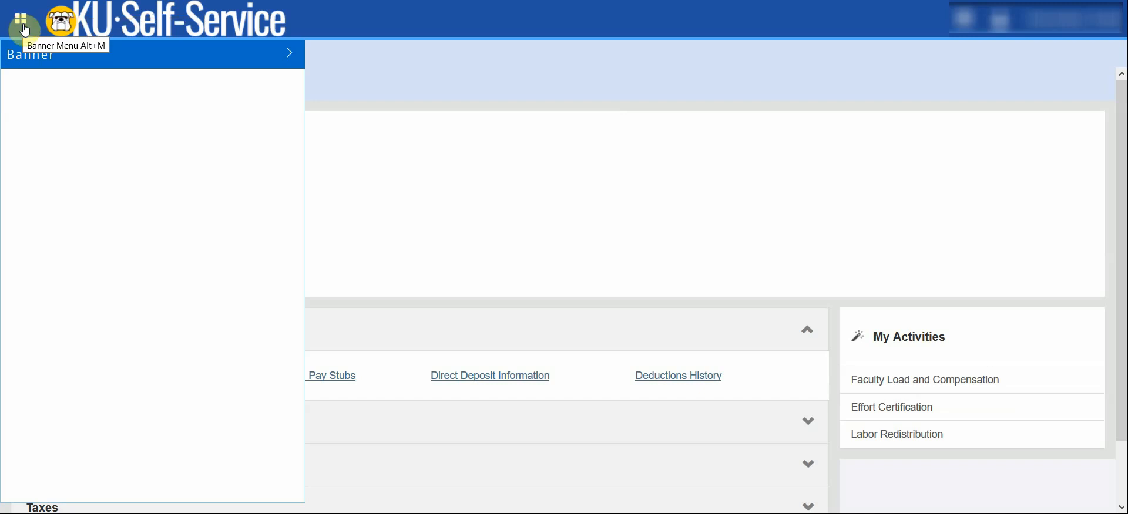
Open Faculty Attendance Tracking and take roll for the 08:00 Calculus I class, MATH 101X section 03.
click(27, 62)
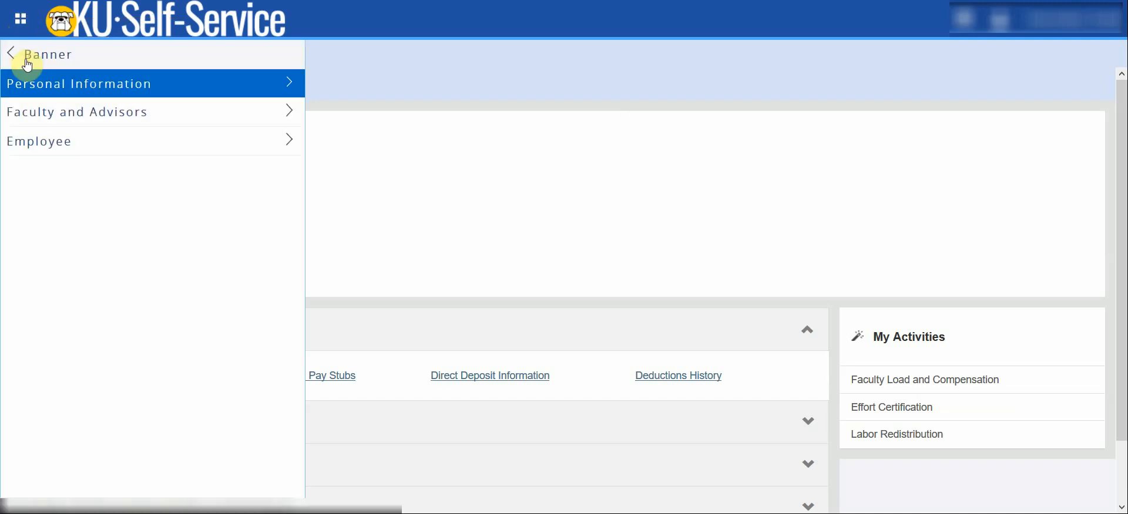
click(32, 119)
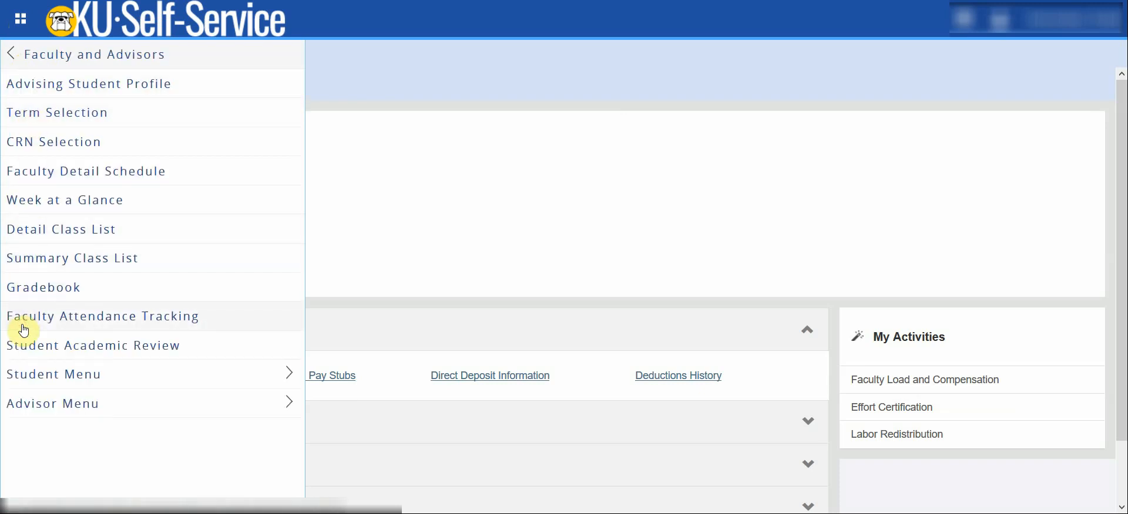
click(24, 328)
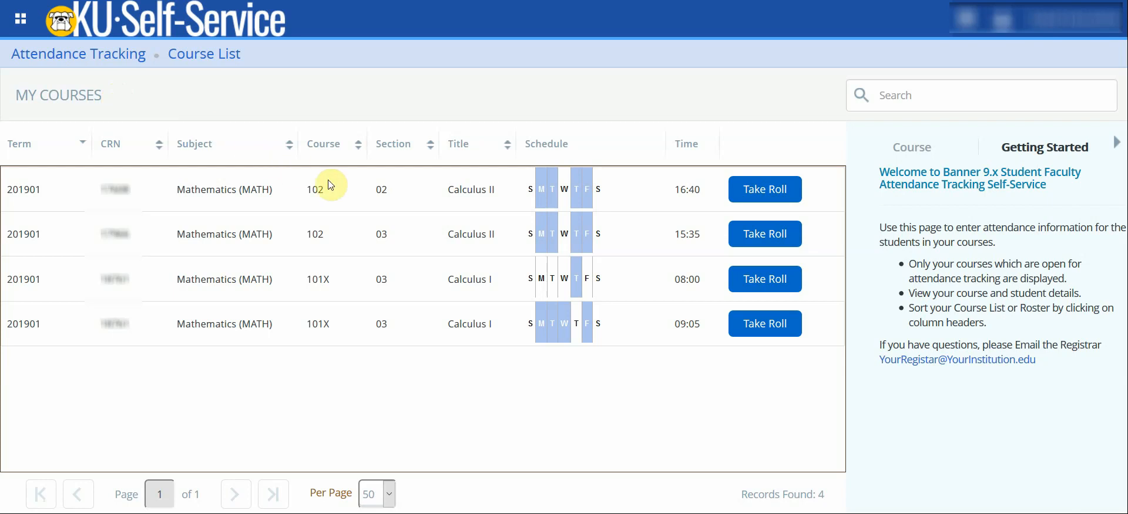
click(748, 290)
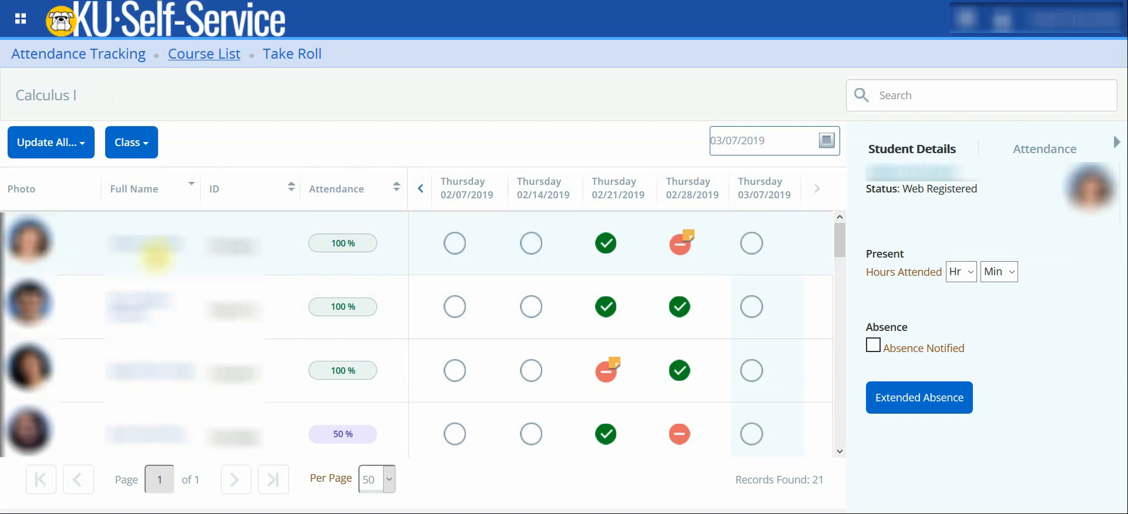
Mark the first student on the roster present and the second student absent for Thursday 03/07/2019.
click(164, 247)
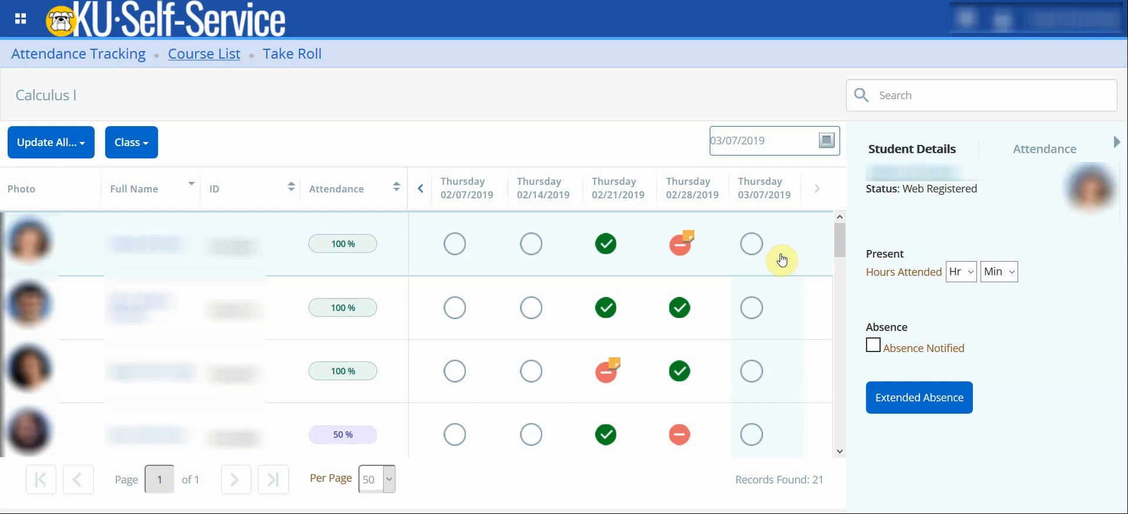
click(753, 246)
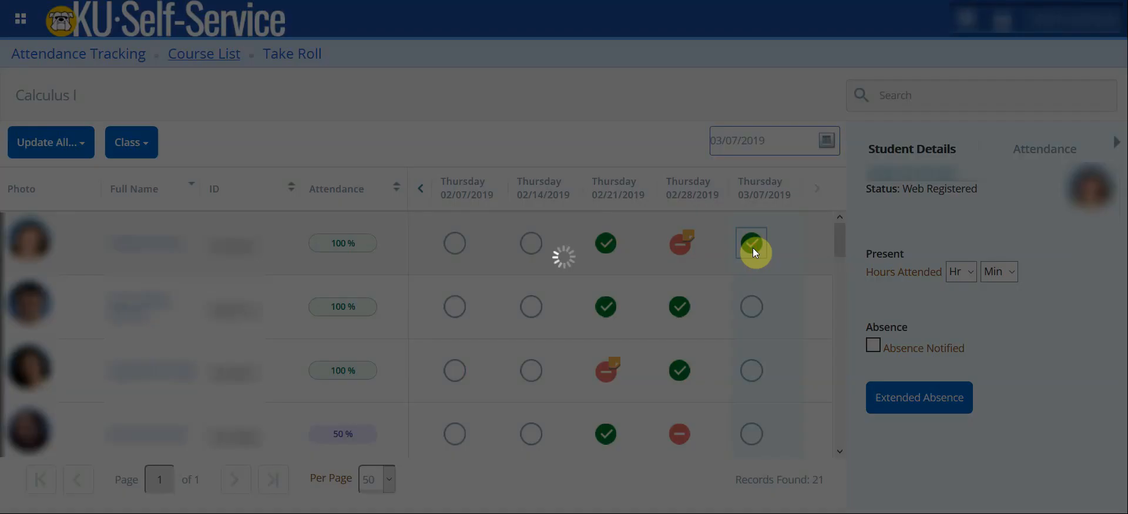
click(753, 306)
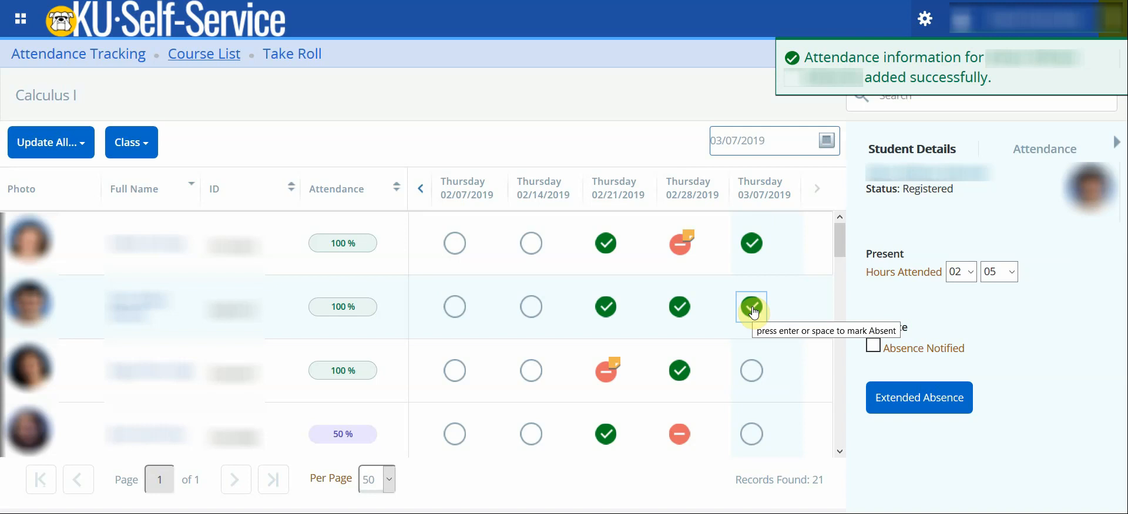
click(754, 311)
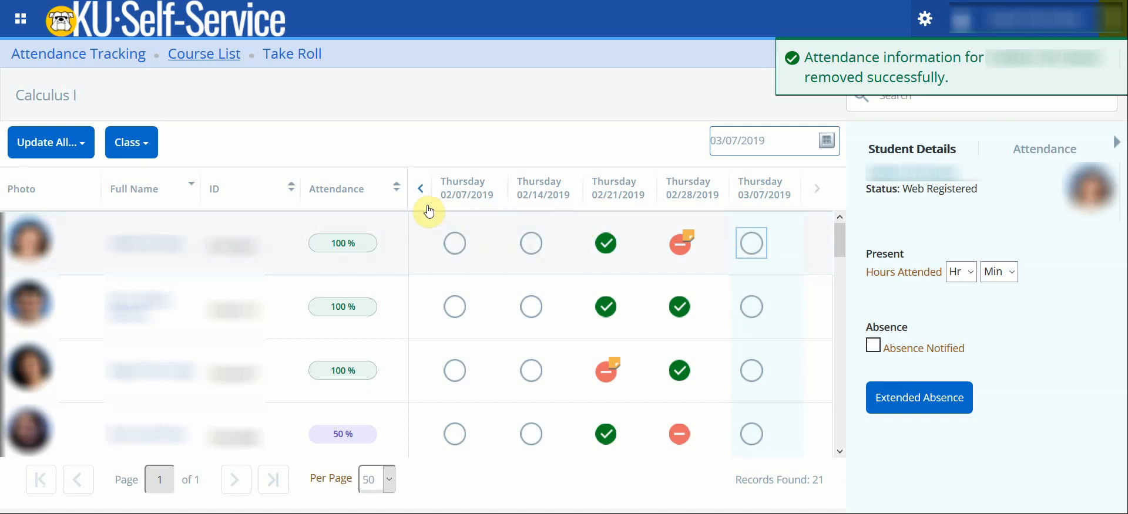
Mark all students present for 03/07/2019, acknowledge the attendance warnings, and set the second student to absent while clearing the fourth student's record.
click(83, 145)
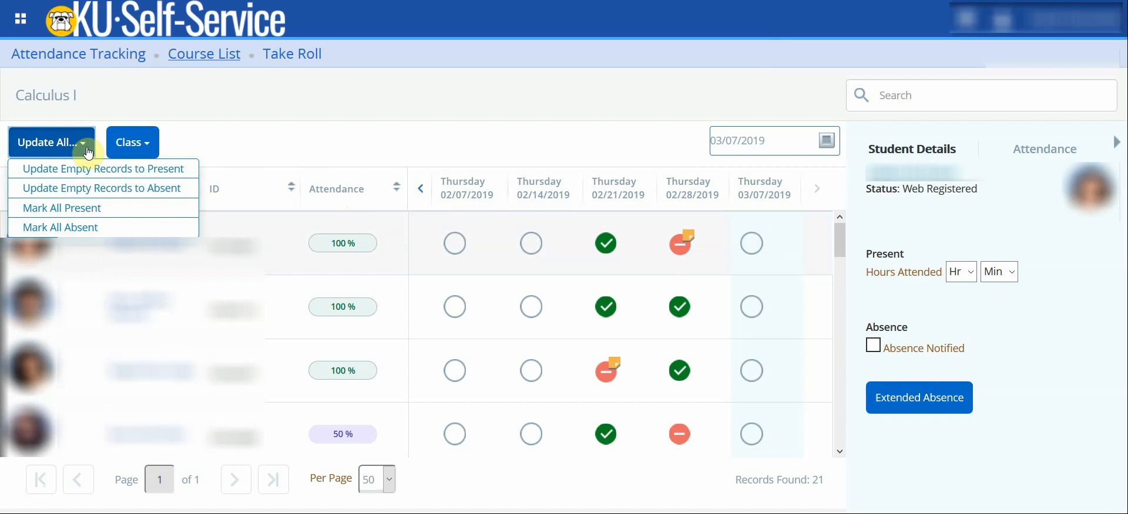
click(92, 210)
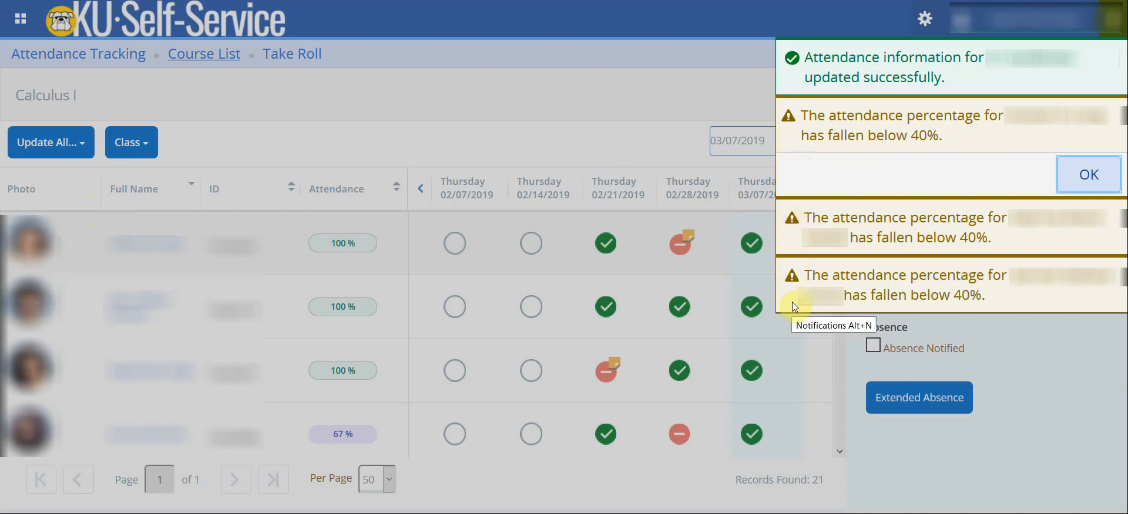
click(1068, 170)
click(752, 306)
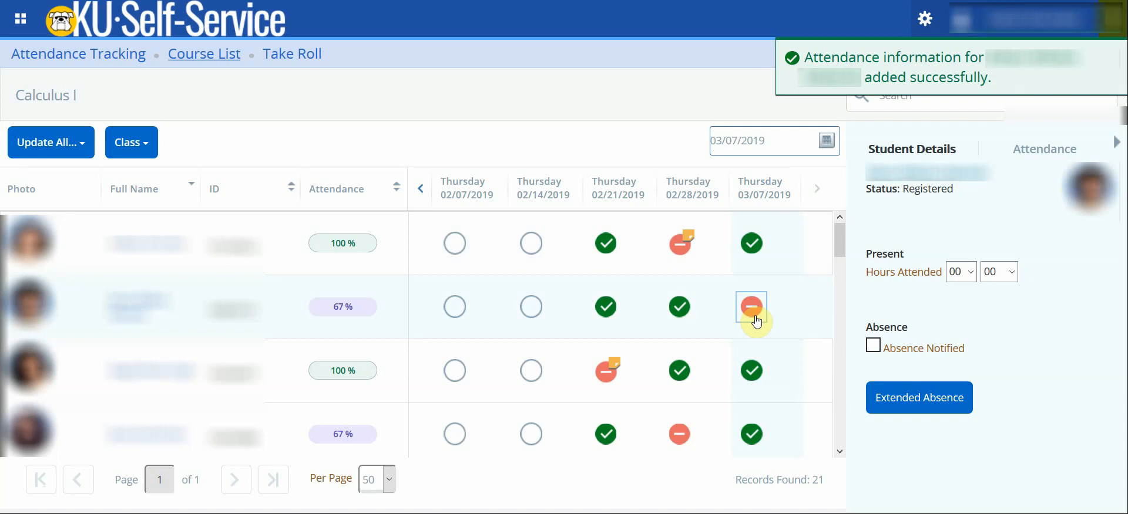
click(750, 435)
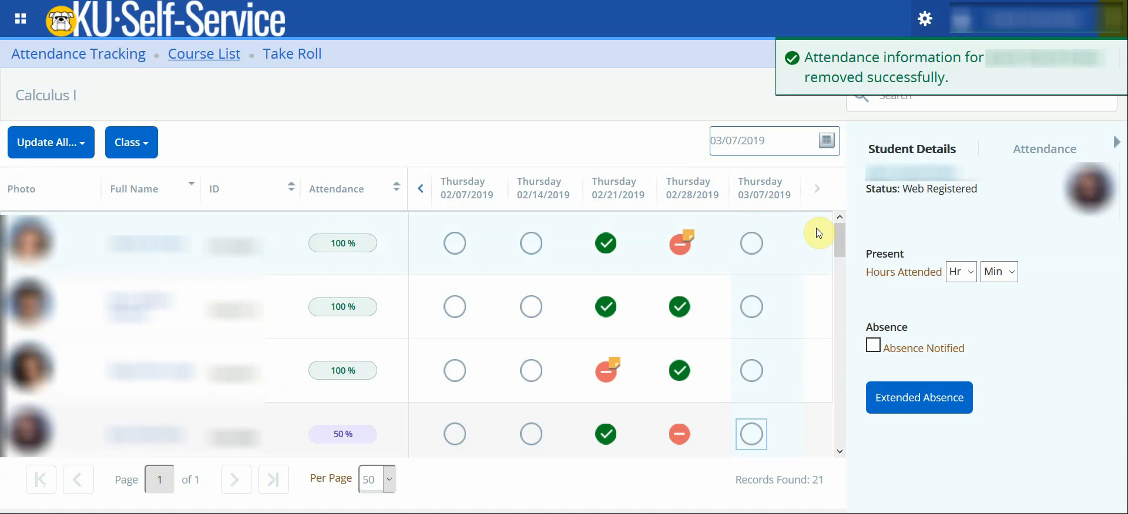
Mark the first, third and fourth students present for 03/07/2019 and update all empty records to Absent.
click(755, 246)
click(751, 368)
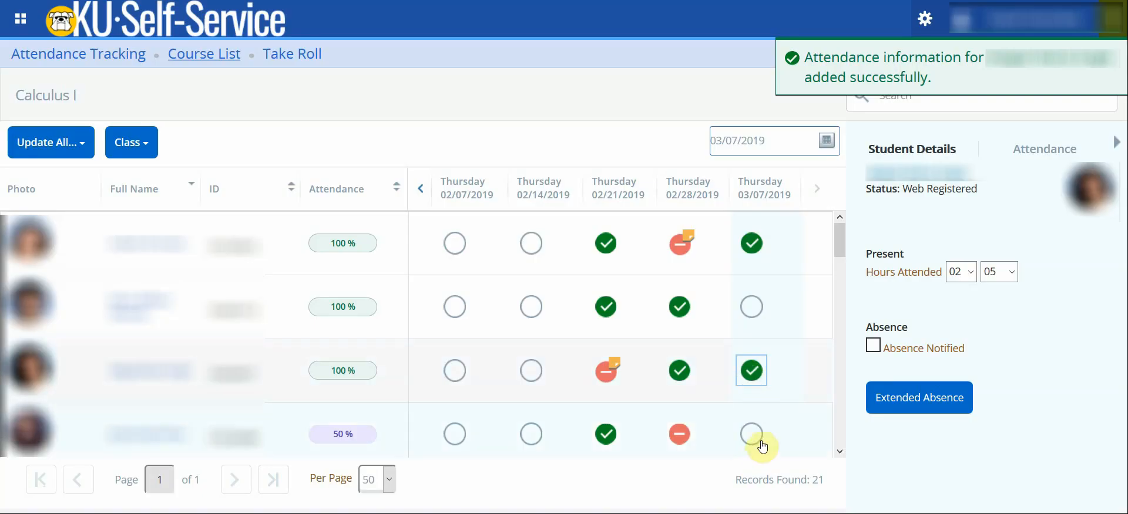
click(753, 439)
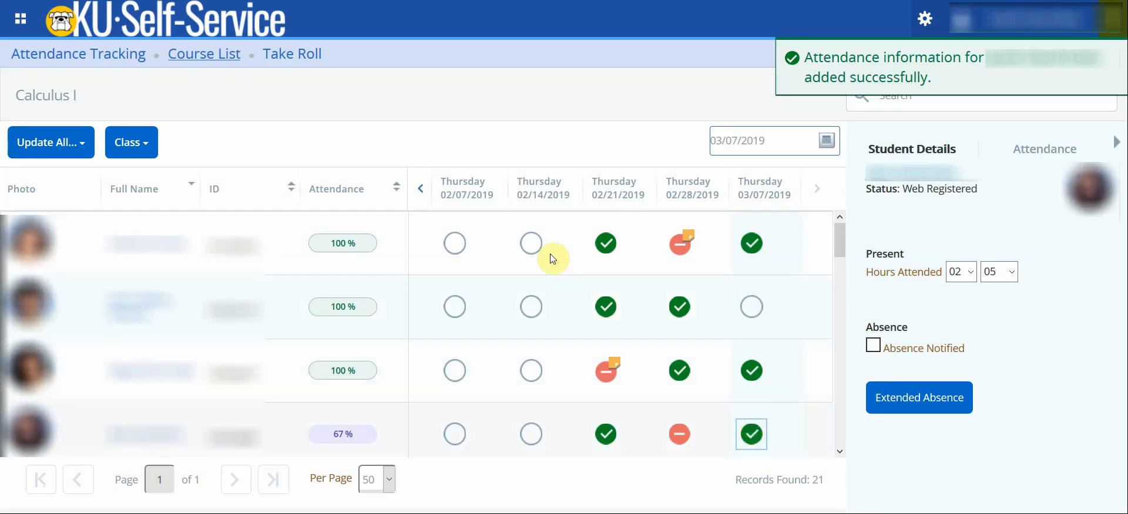
click(73, 143)
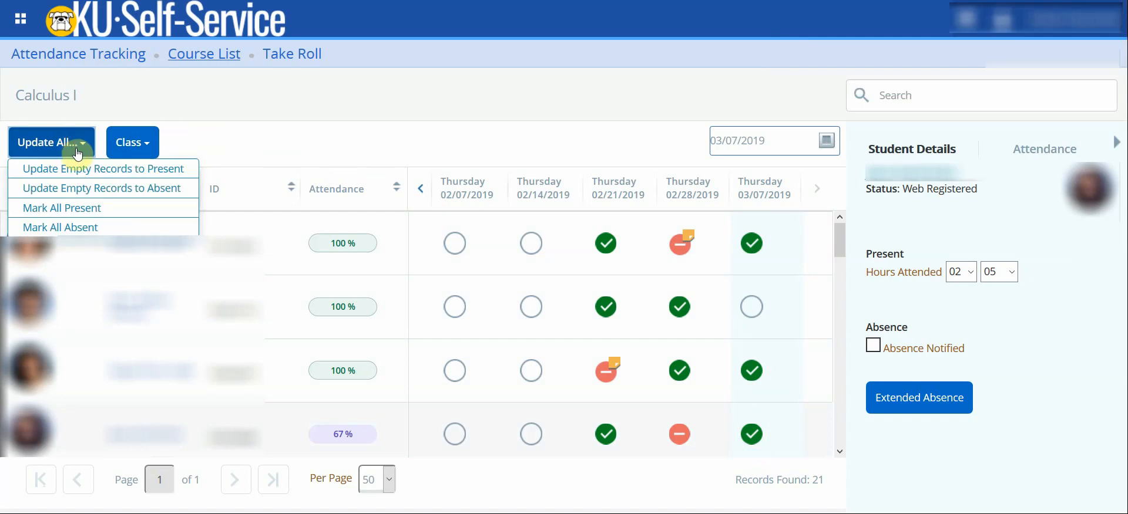
click(87, 189)
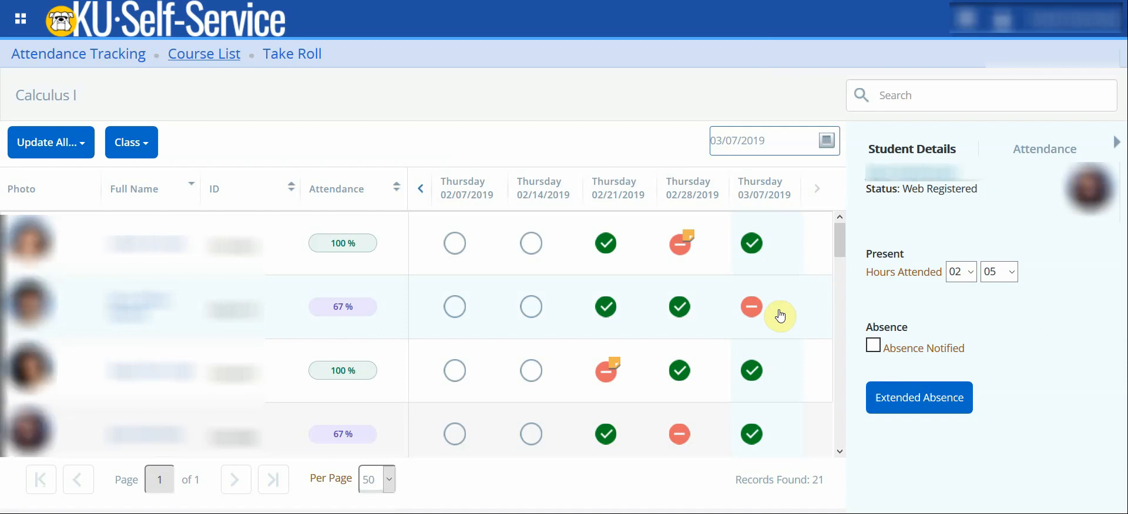
Flag the fourth student's 03/07/2019 absence as notified, with a note that she emailed she would not be in class today due to being ill.
click(877, 348)
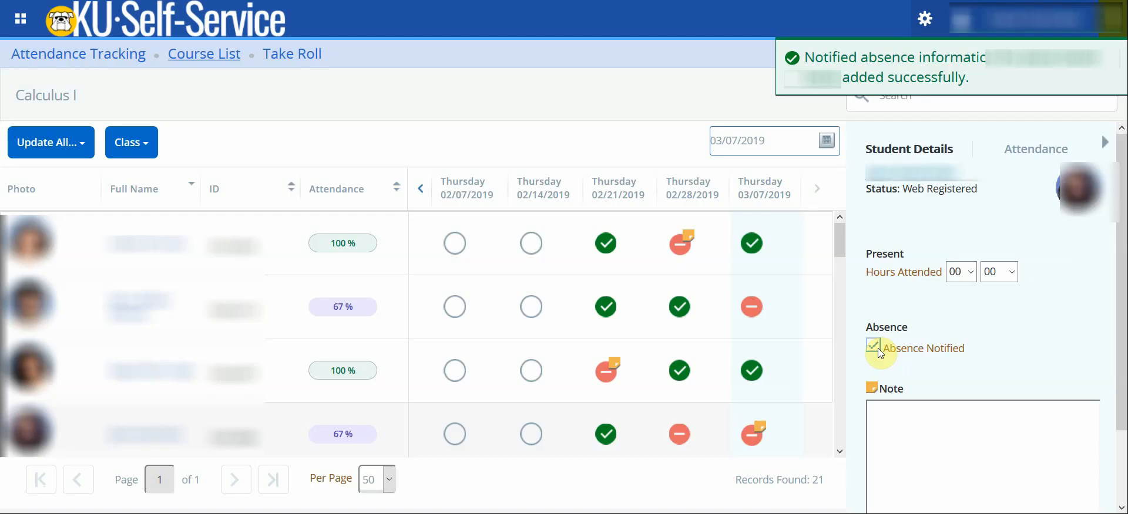
click(886, 417)
text(Jane sent an email indicating she would not be in class today due to being ill.)
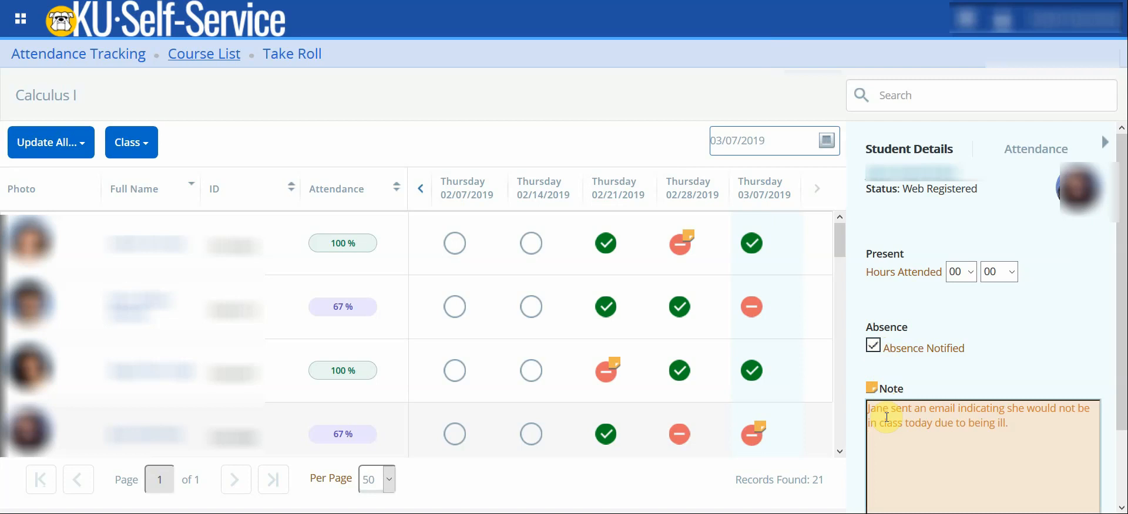
Save an extended absence for the fourth student from 03/07/2019 to 03/12/2019, repeating the note about the email reporting illness.
scroll(889, 470, down, 2)
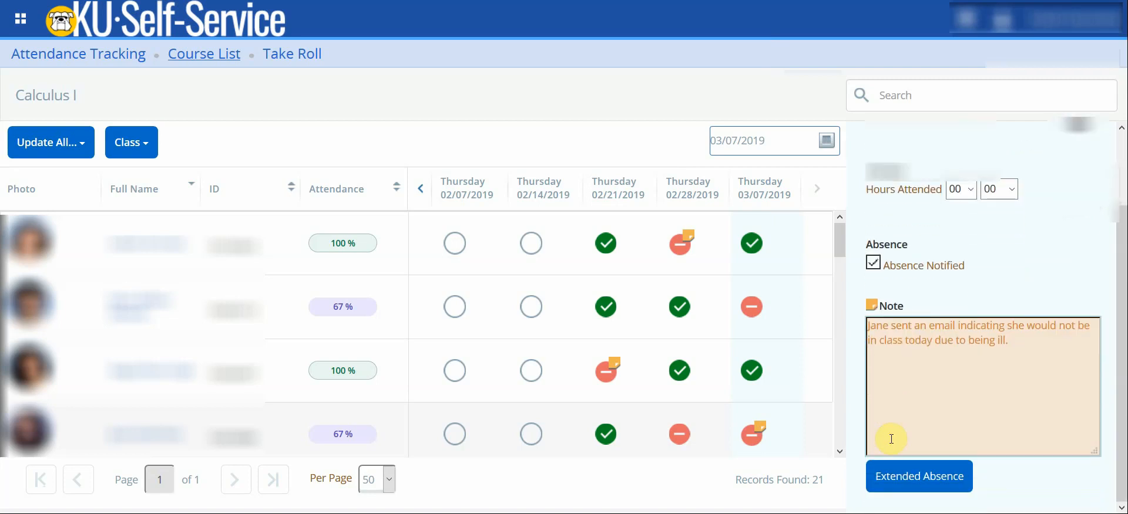
click(926, 493)
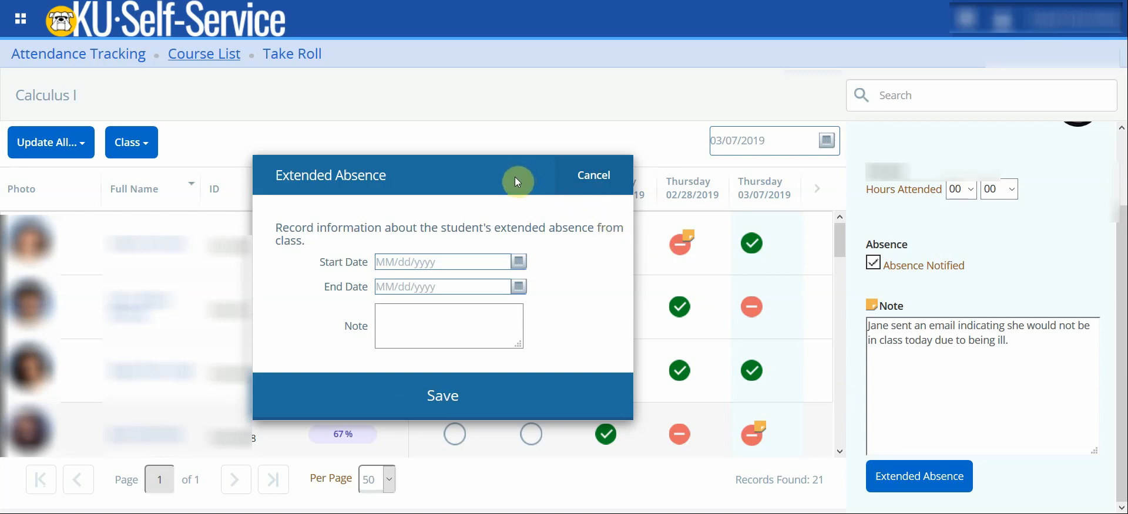
click(519, 260)
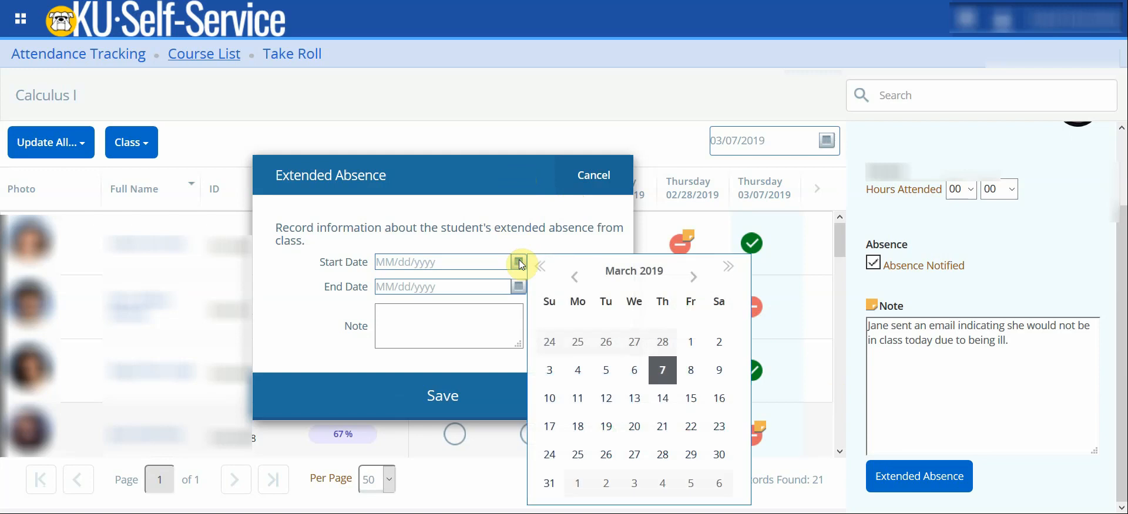
click(662, 370)
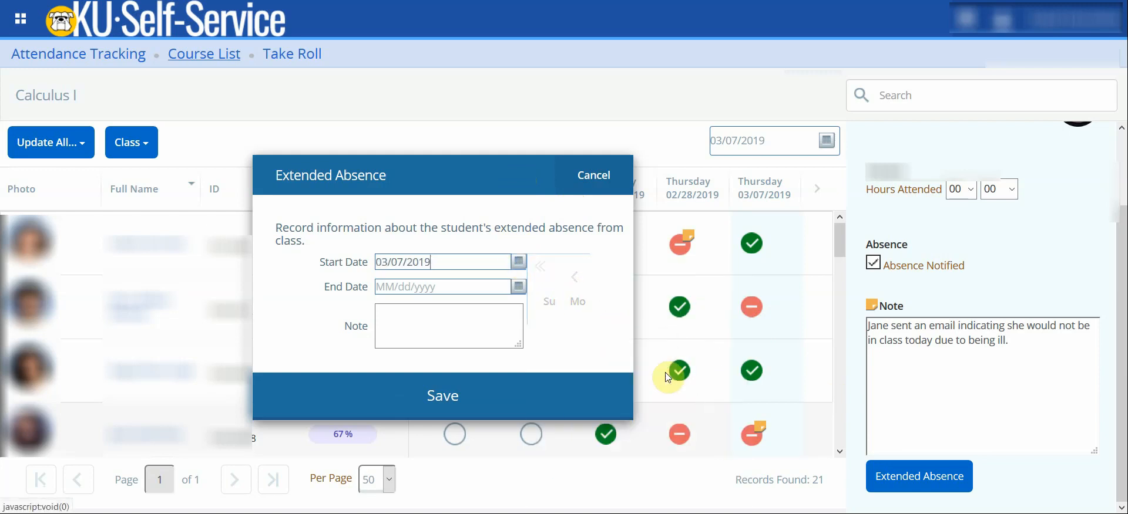
click(519, 288)
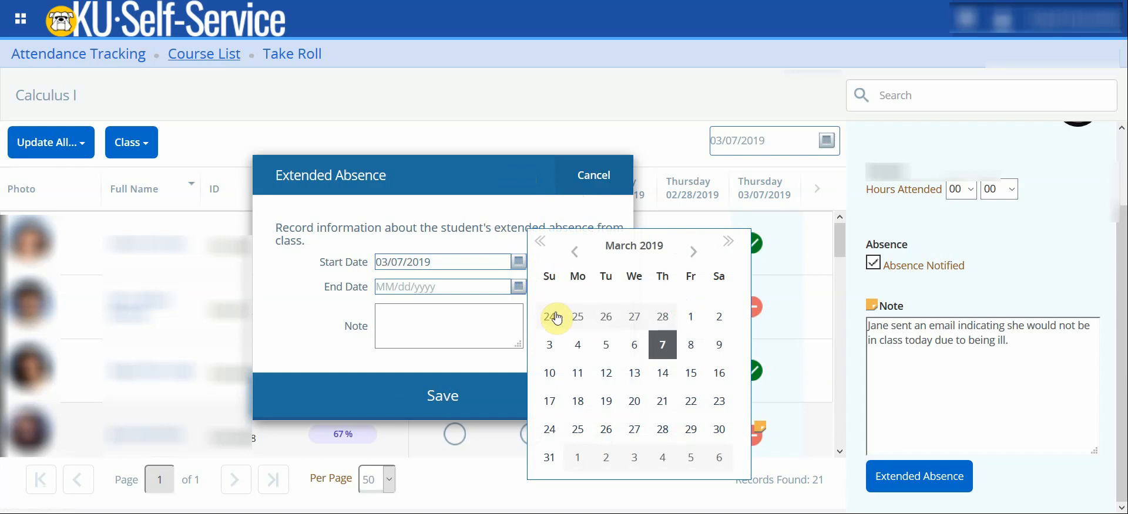
click(601, 383)
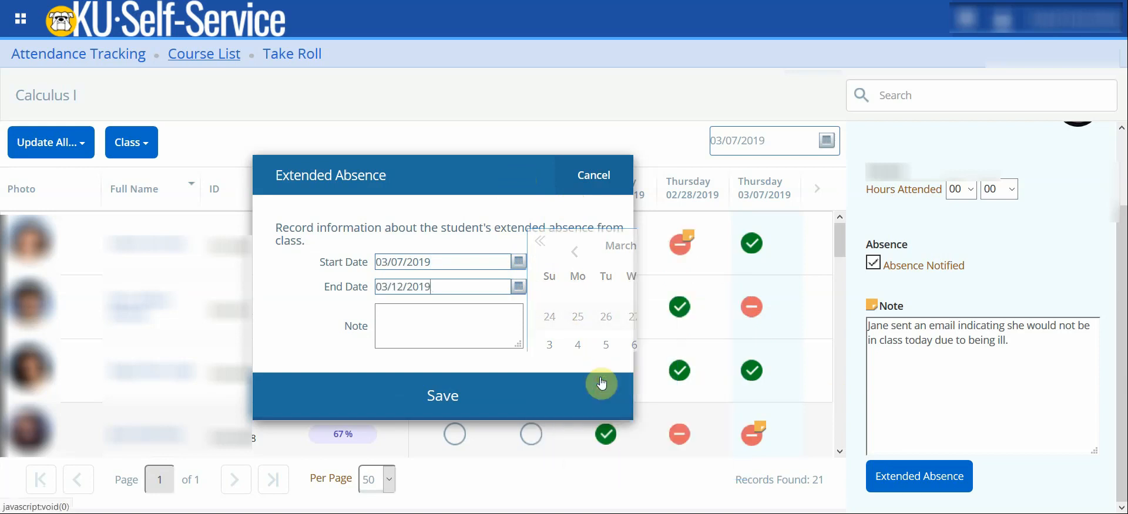
click(432, 317)
text(Jane sent an email indicating she would not be in class today due to being ill.)
click(443, 404)
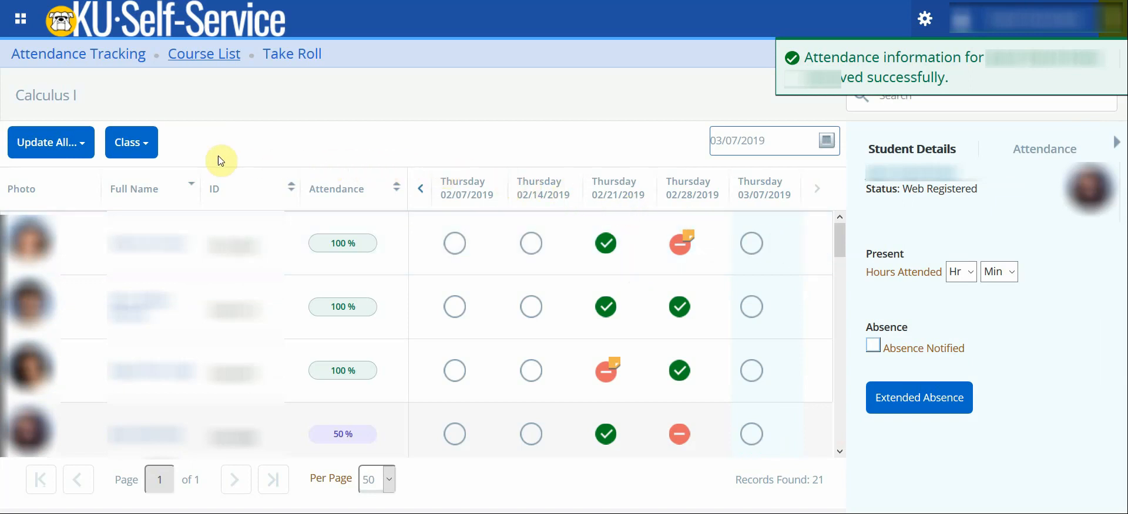
Open the class-level attendance actions for the Calculus I meeting on 03/07/2019.
click(150, 148)
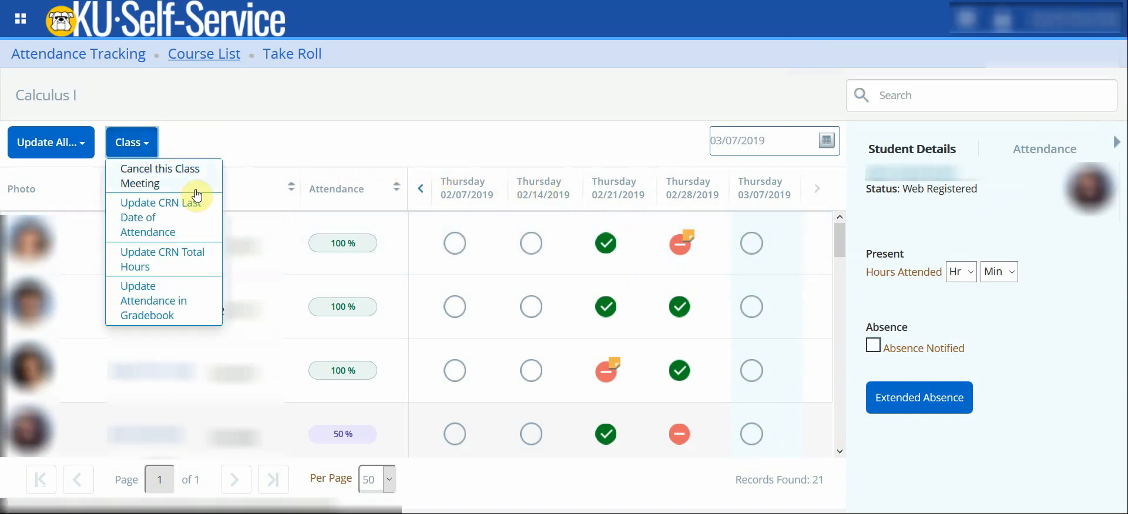